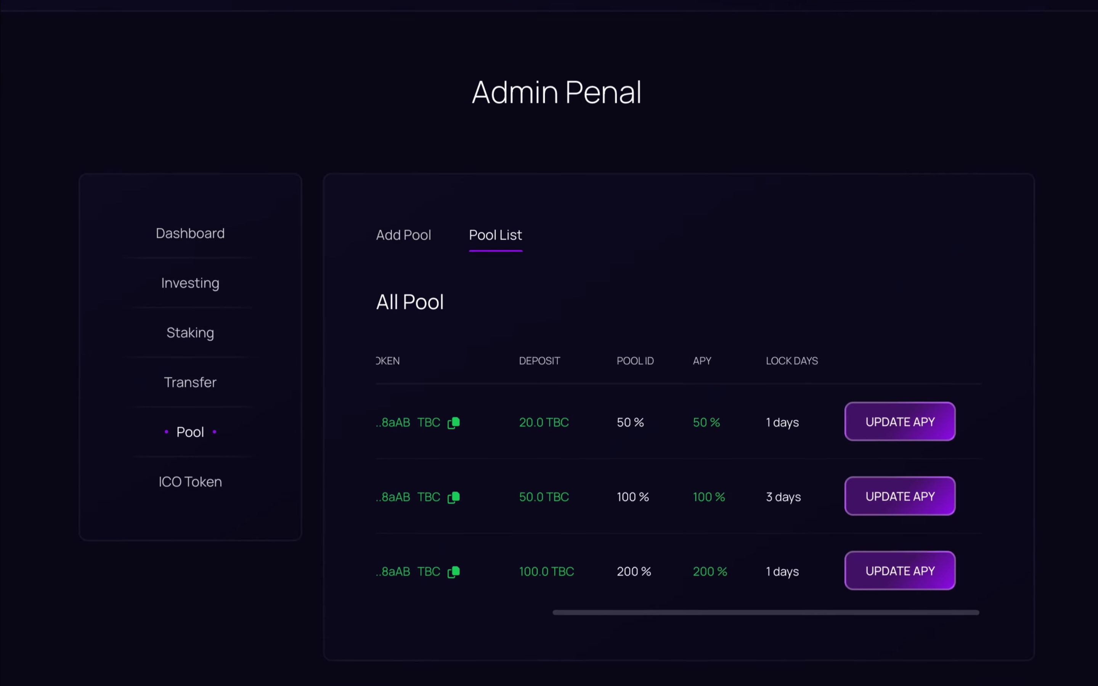
pyautogui.scroll(-5, 549, 343)
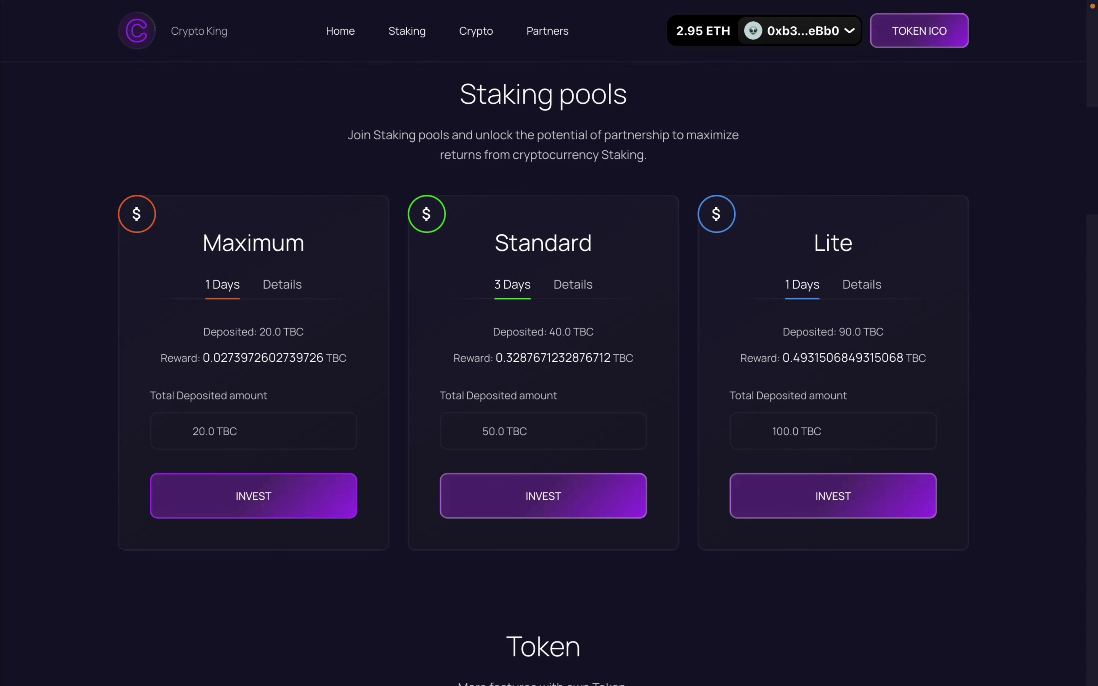
# - Stake 100 TBC in the Maximum pool, raising a 100 TBC spending-cap request
pyautogui.click(261, 501)
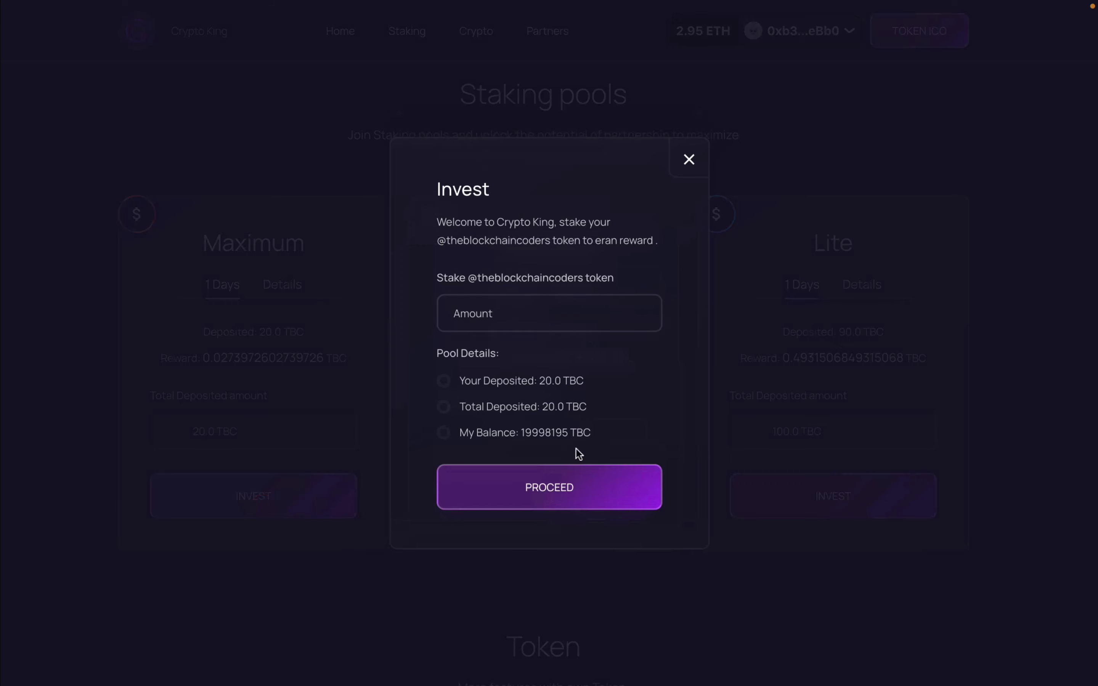
pyautogui.click(555, 314)
pyautogui.write('100')
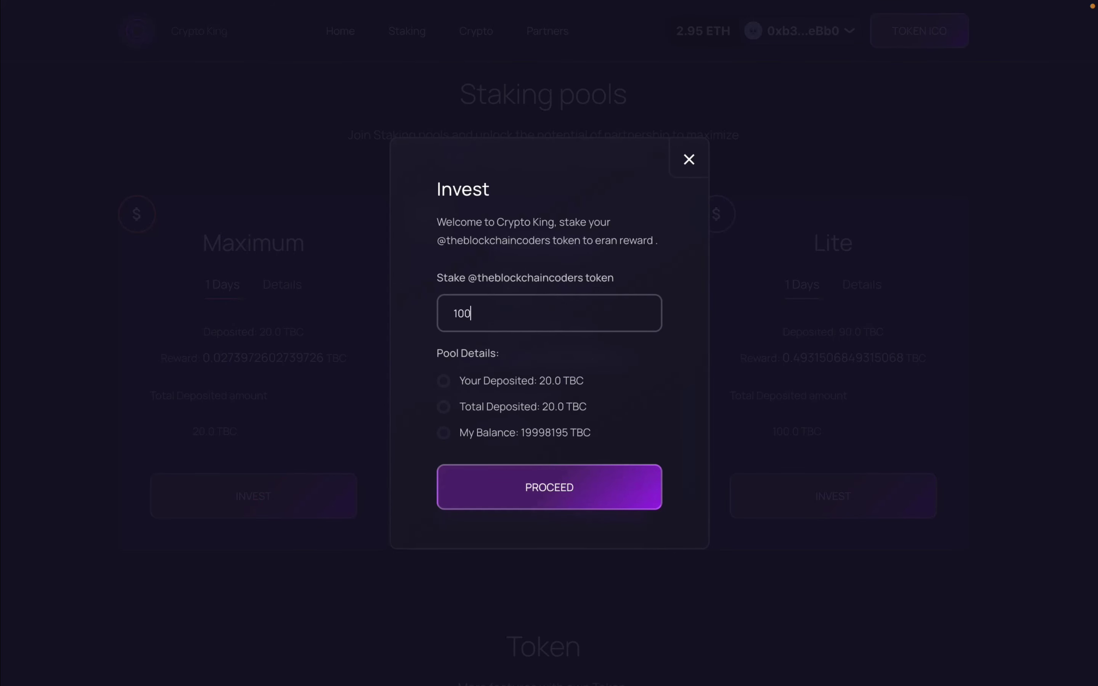
pyautogui.click(544, 495)
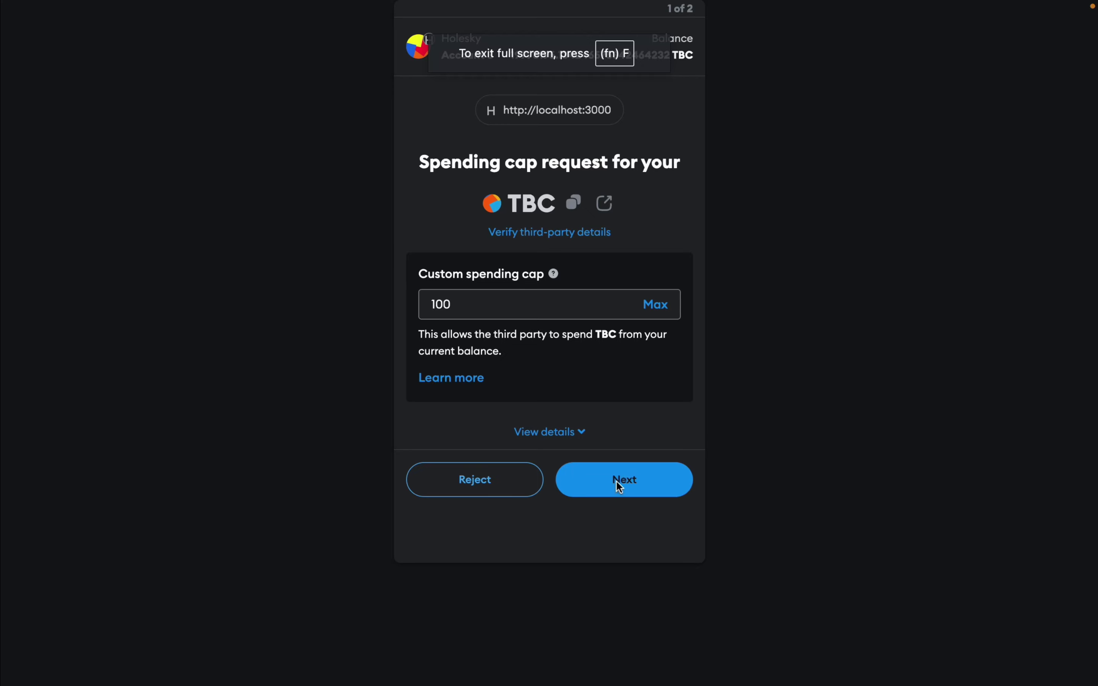
# - Approve the 100 TBC spending cap in MetaMask, completing the stake to 170 TBC total
pyautogui.click(620, 484)
pyautogui.click(614, 482)
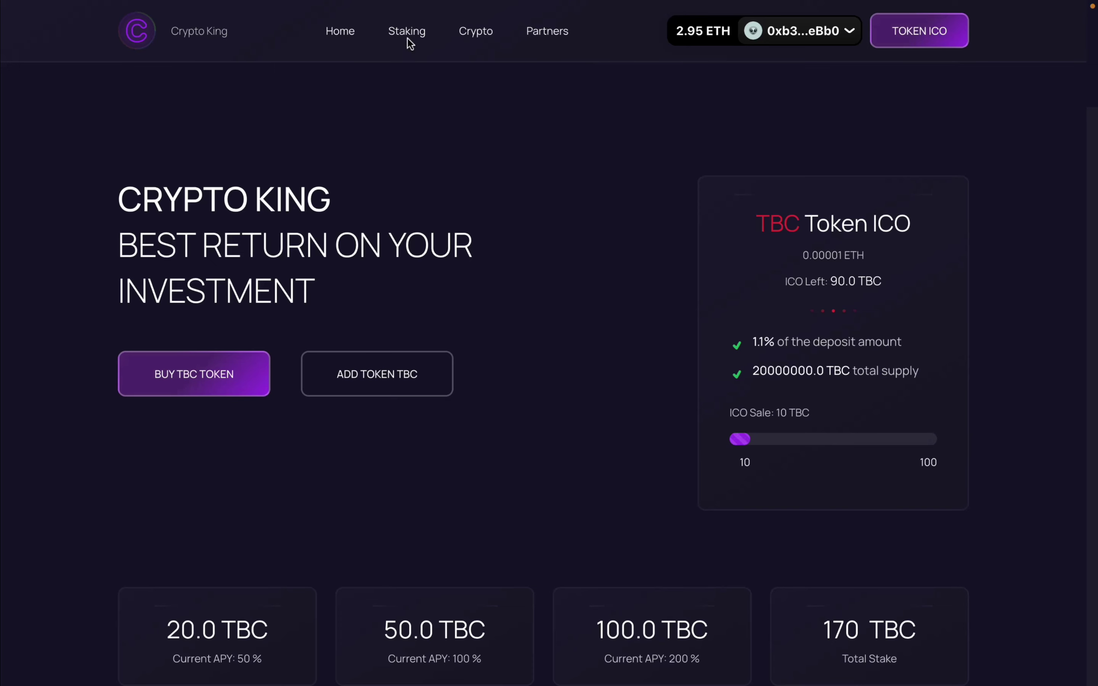
pyautogui.click(339, 31)
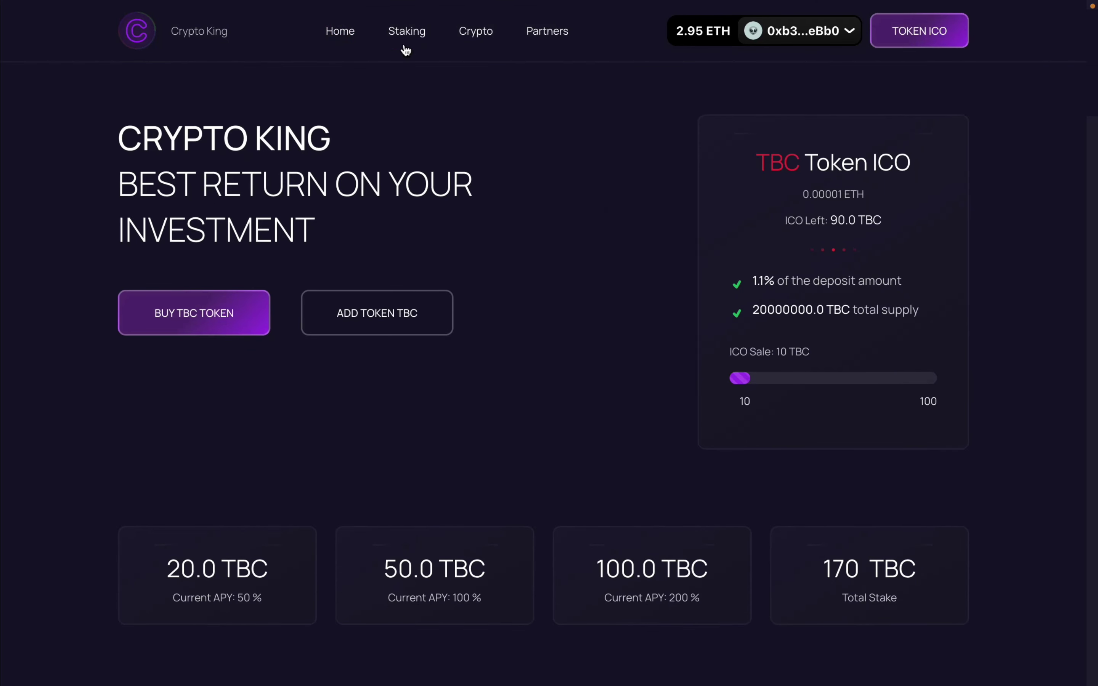
pyautogui.click(403, 32)
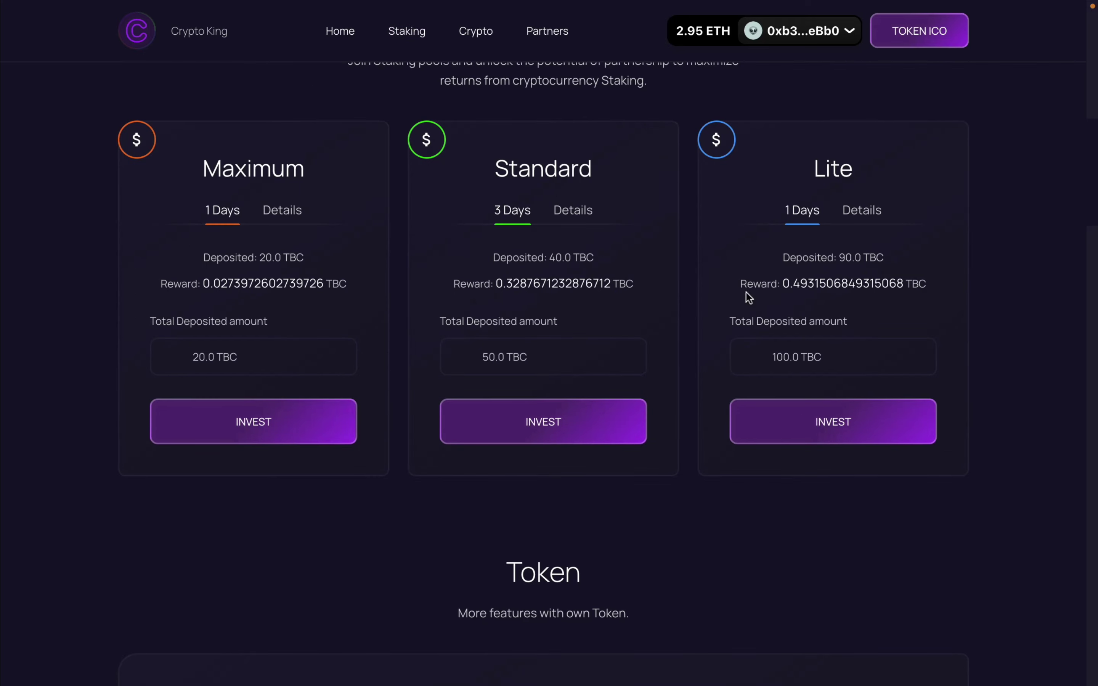
pyautogui.click(475, 32)
pyautogui.click(561, 42)
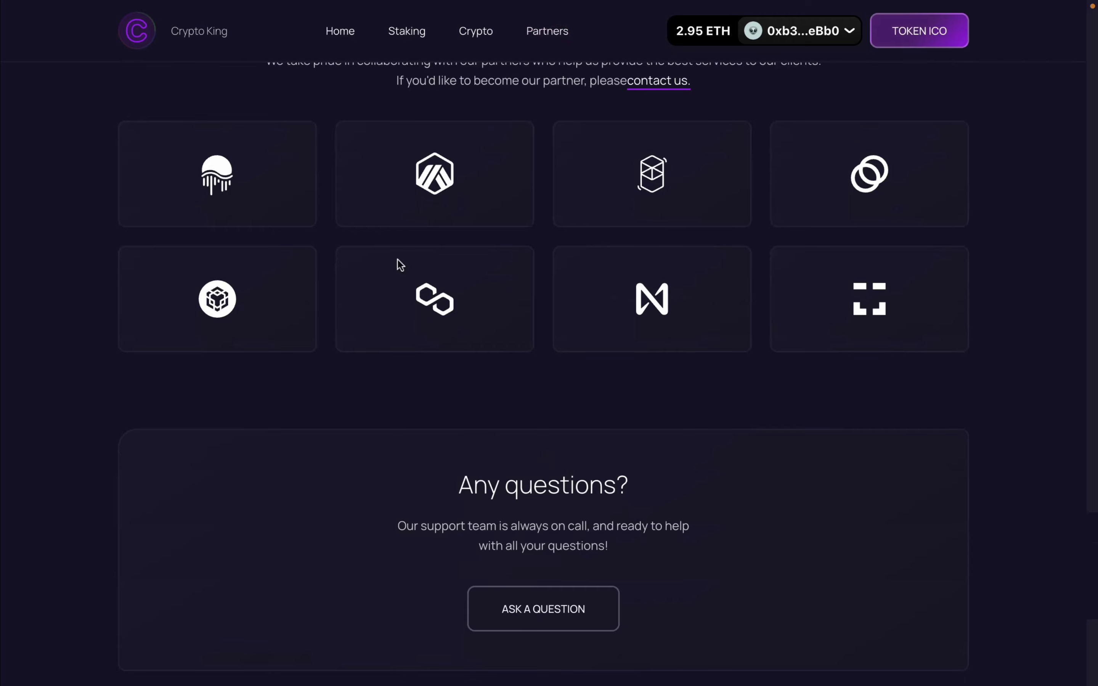
pyautogui.click(341, 31)
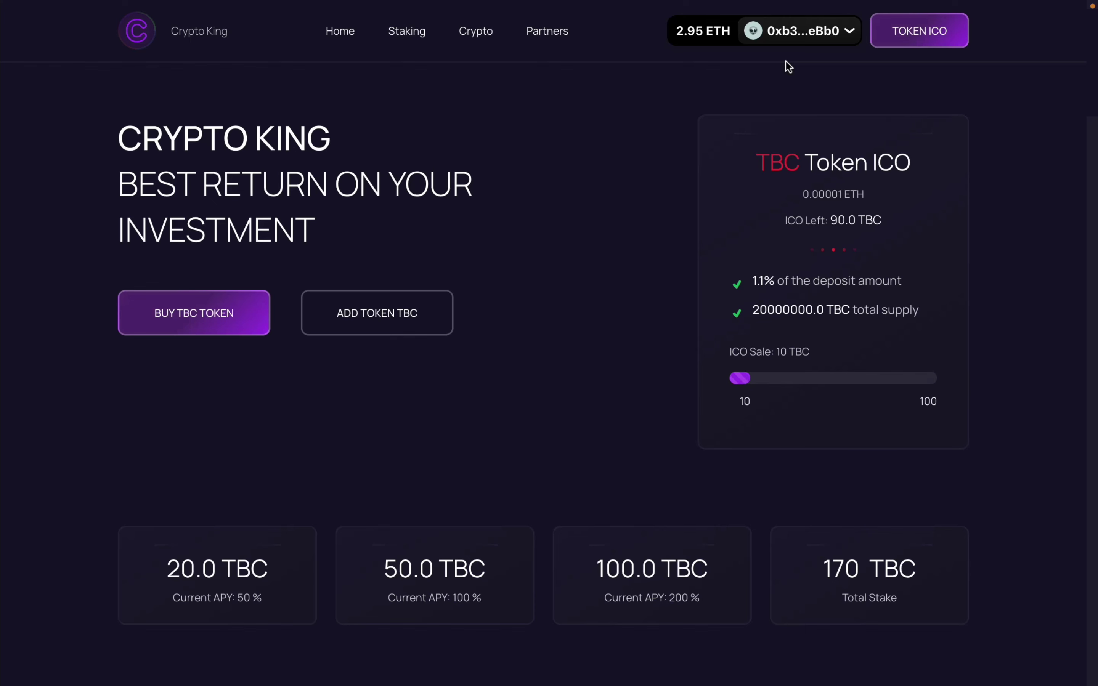
# - Disconnect the wallet, preview the WalletConnect QR code, then reconnect using MetaMask
pyautogui.click(787, 36)
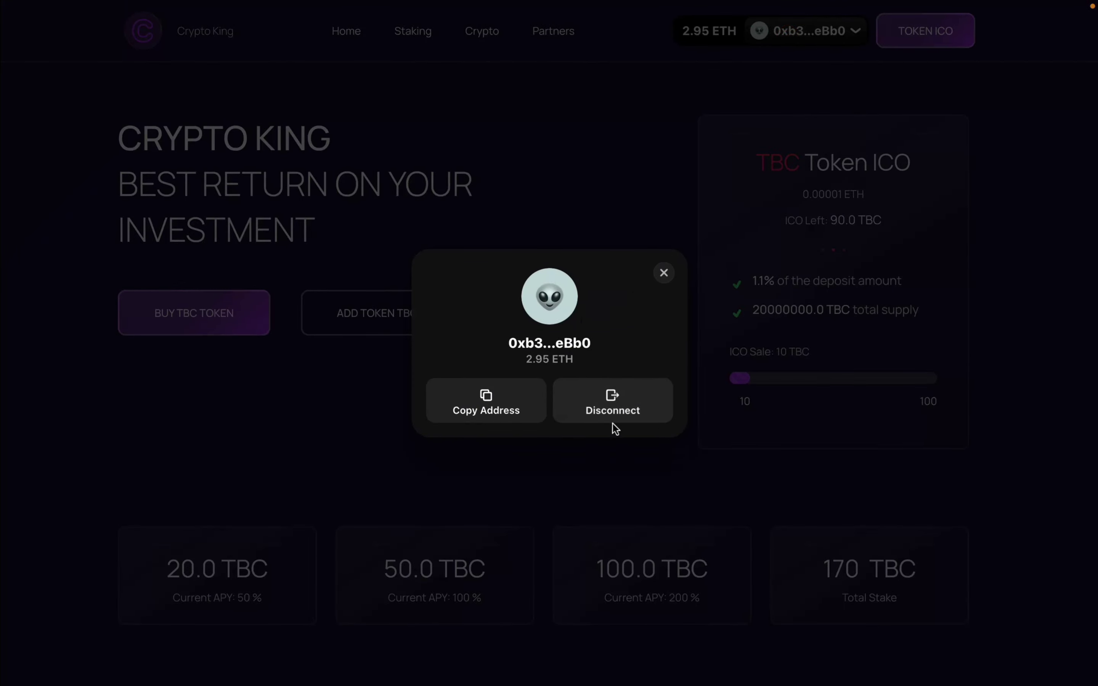
pyautogui.click(620, 417)
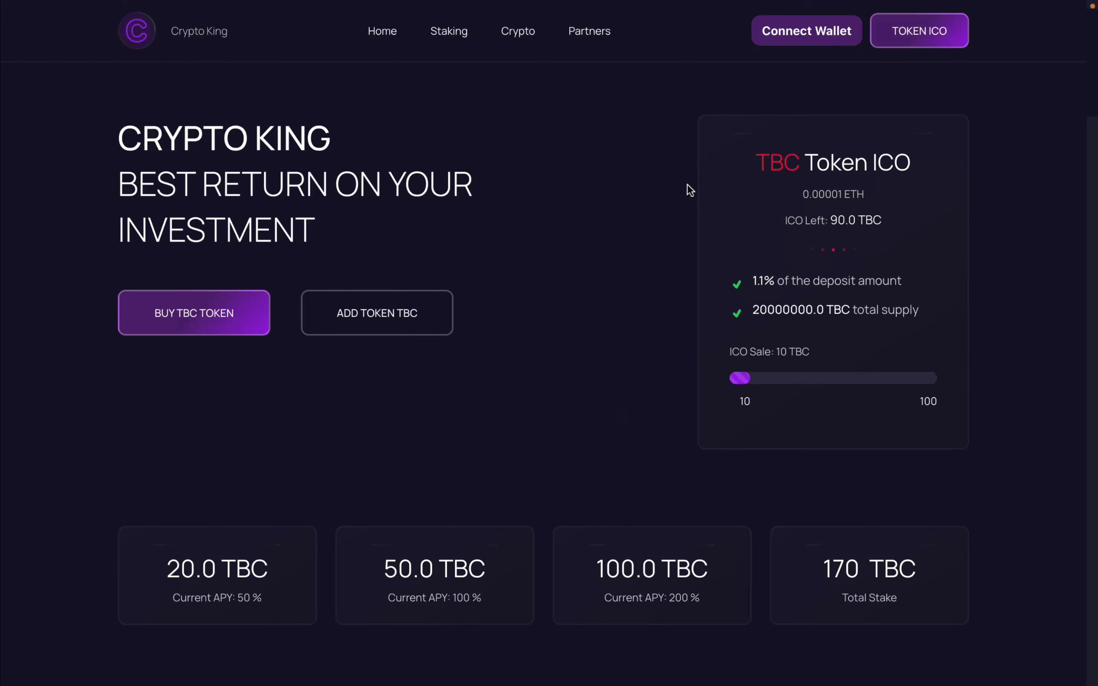
pyautogui.click(797, 40)
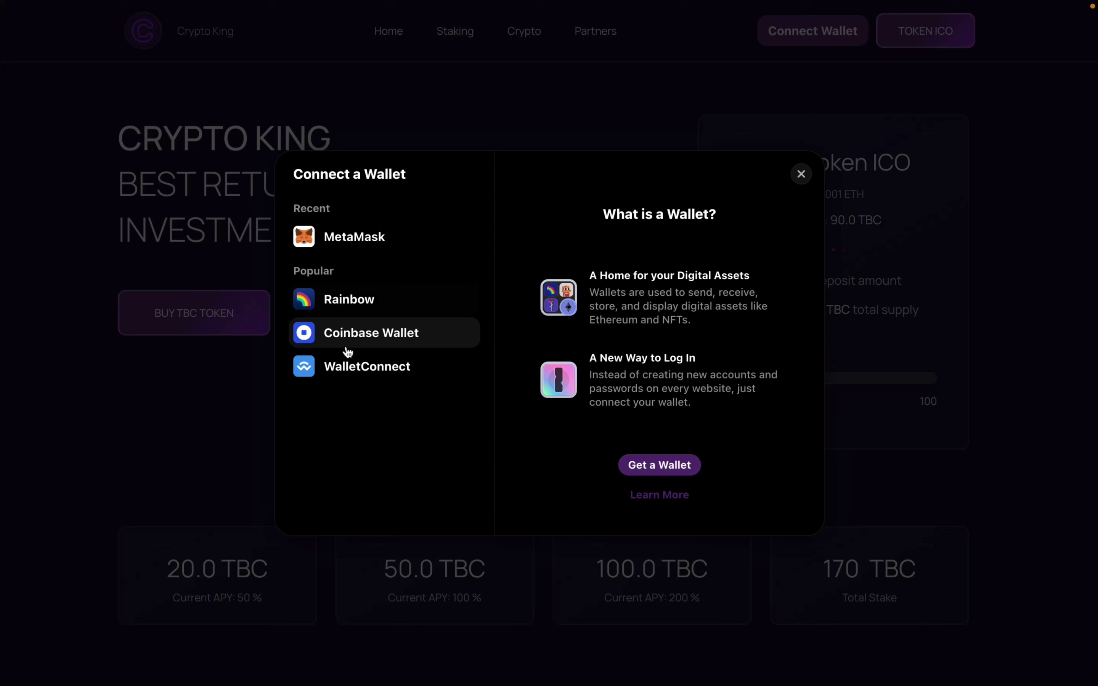
pyautogui.click(335, 369)
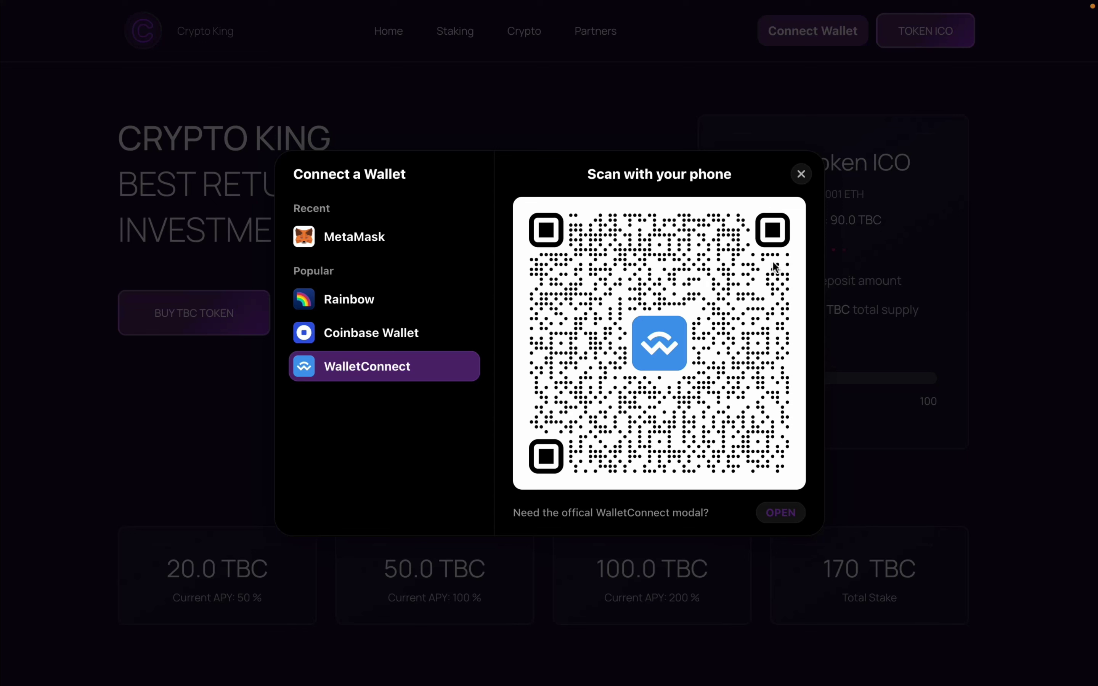
pyautogui.click(801, 174)
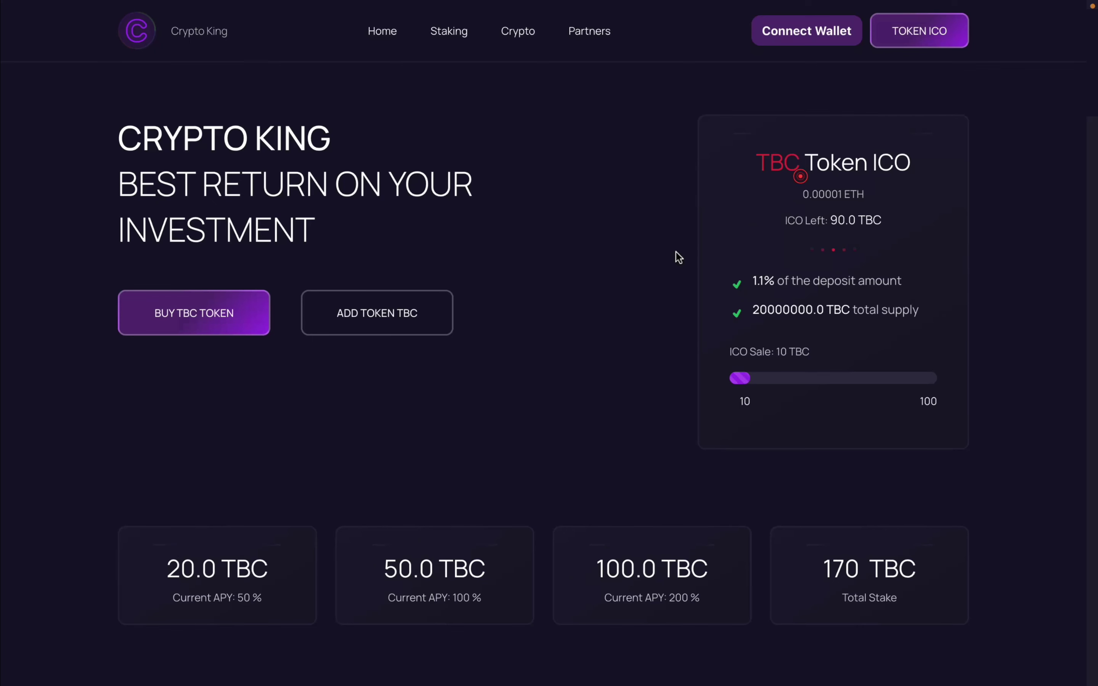
pyautogui.click(785, 38)
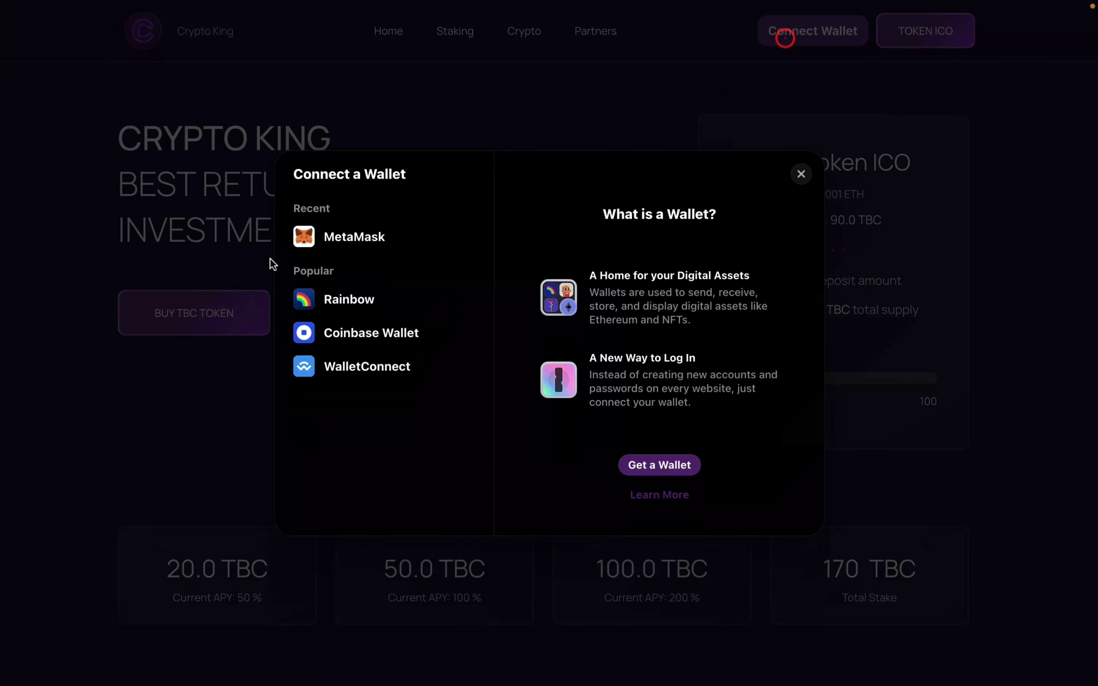
pyautogui.click(329, 238)
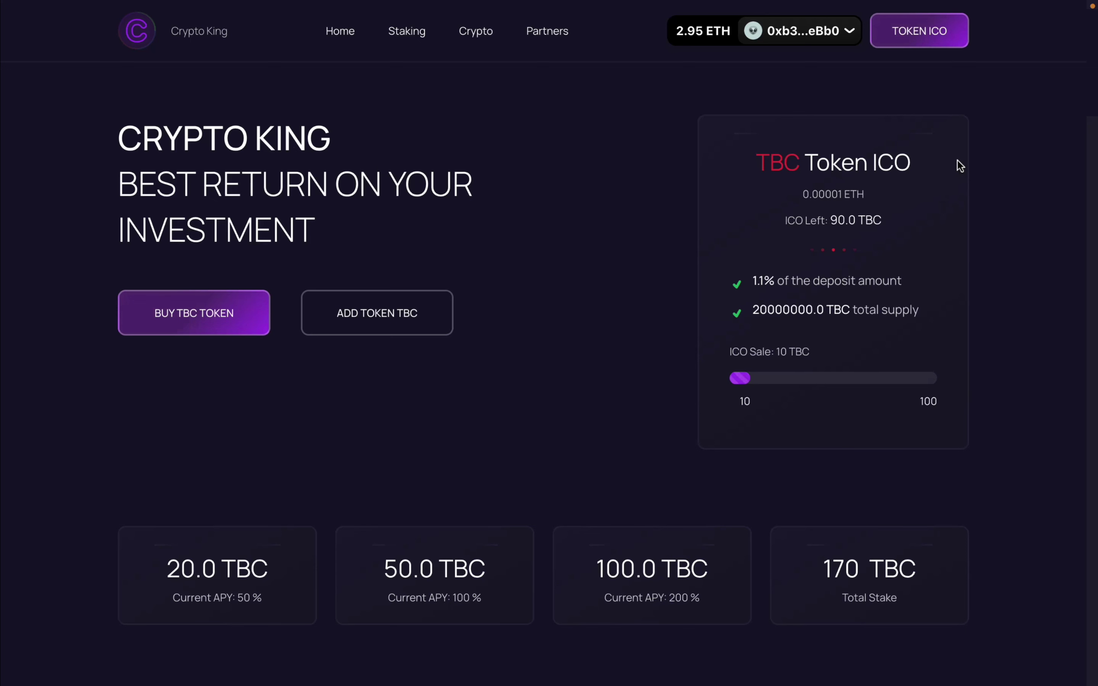
pyautogui.click(937, 41)
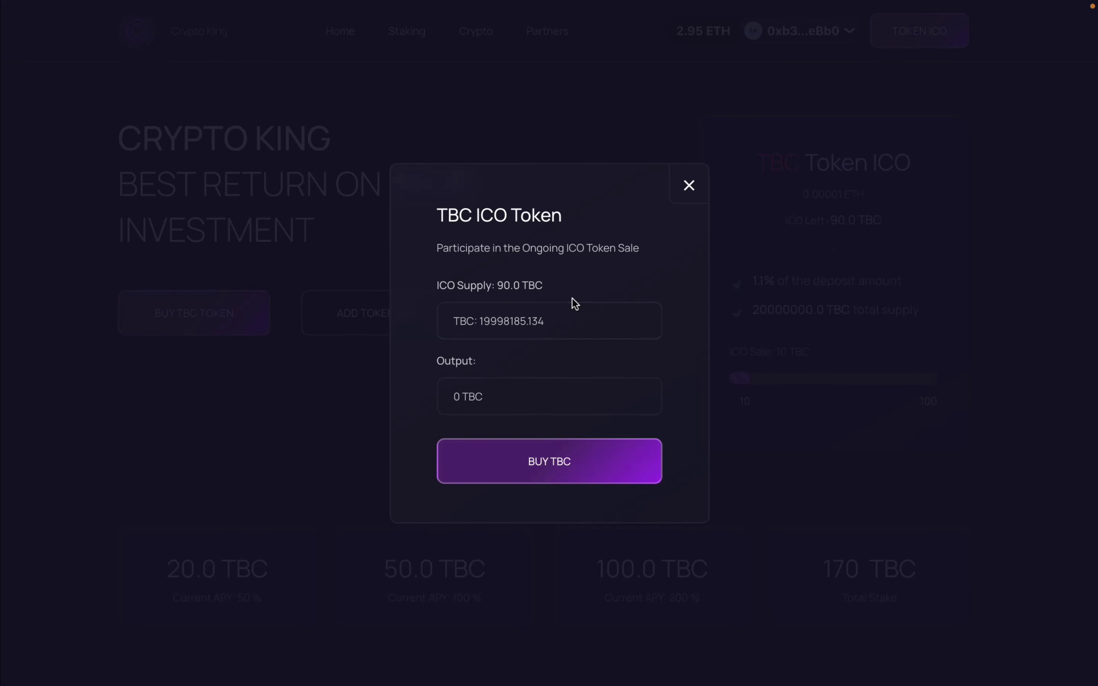
pyautogui.moveTo(557, 287); pyautogui.dragTo(489, 286)
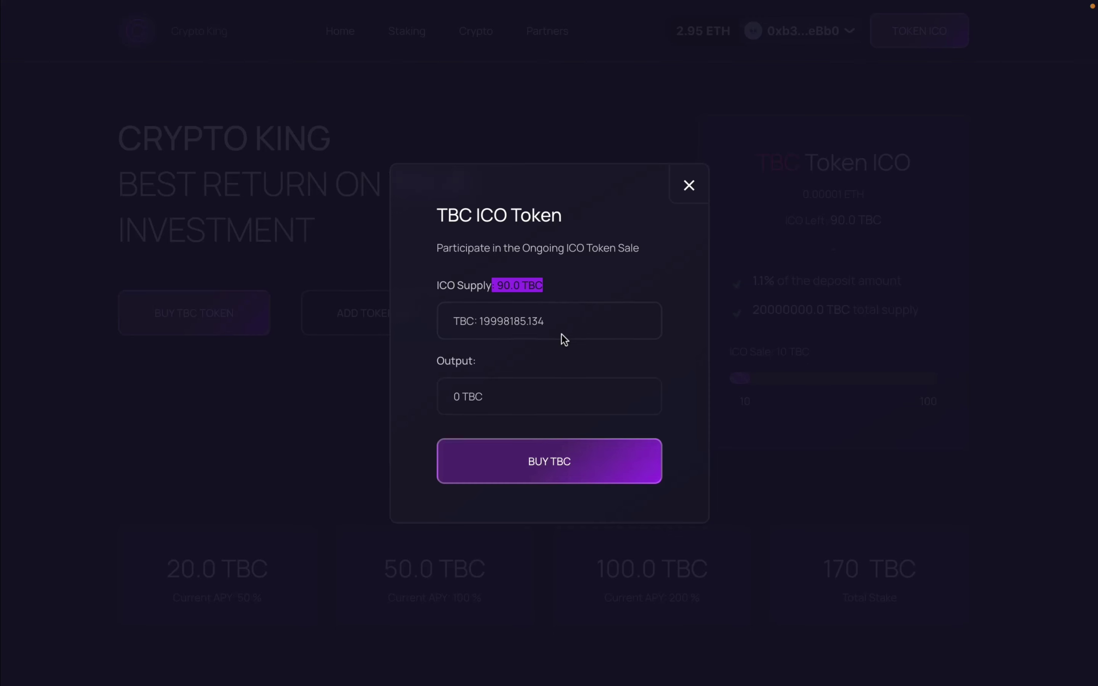
pyautogui.click(566, 325)
pyautogui.click(567, 365)
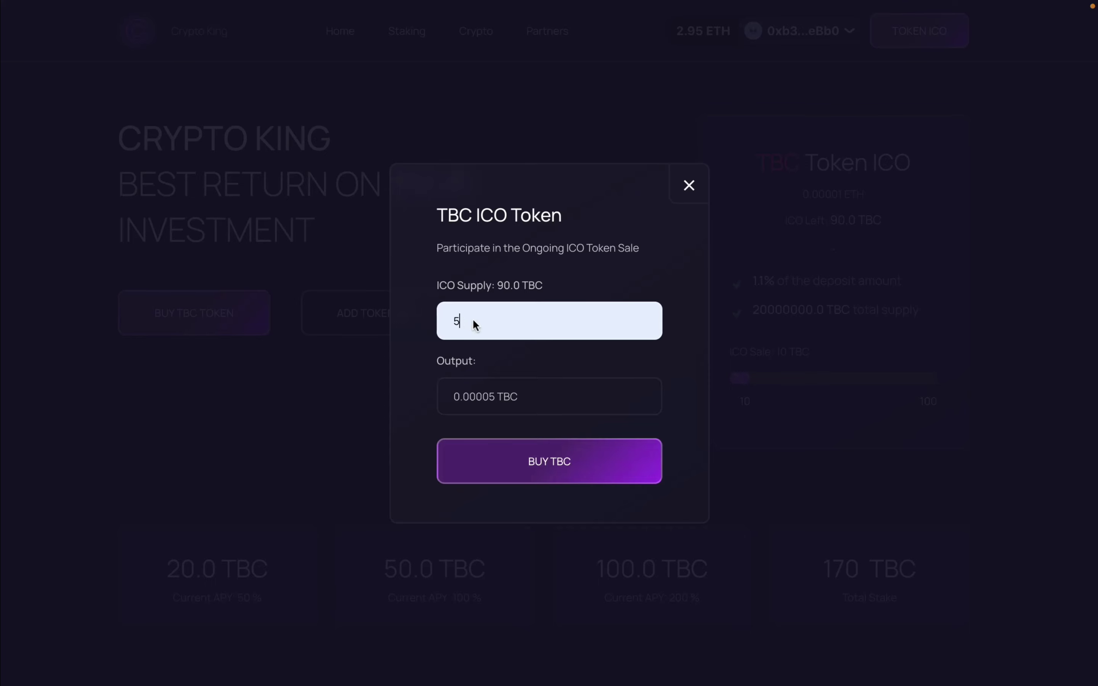
pyautogui.click(689, 185)
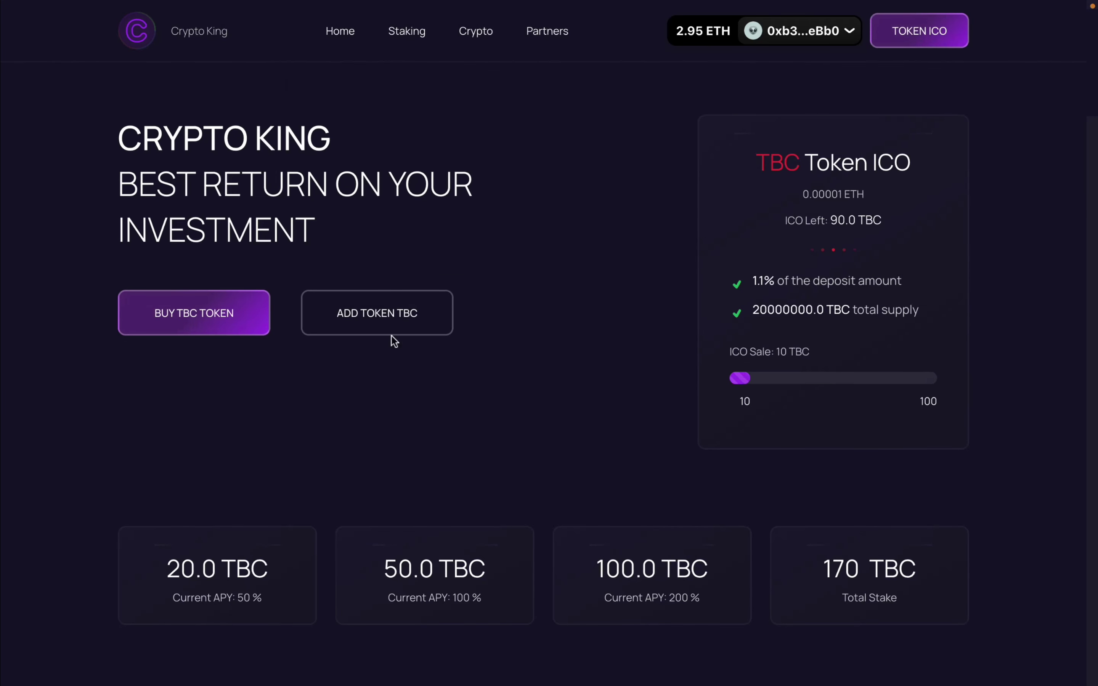
pyautogui.moveTo(351, 238); pyautogui.dragTo(121, 138)
pyautogui.click(539, 232)
pyautogui.click(170, 321)
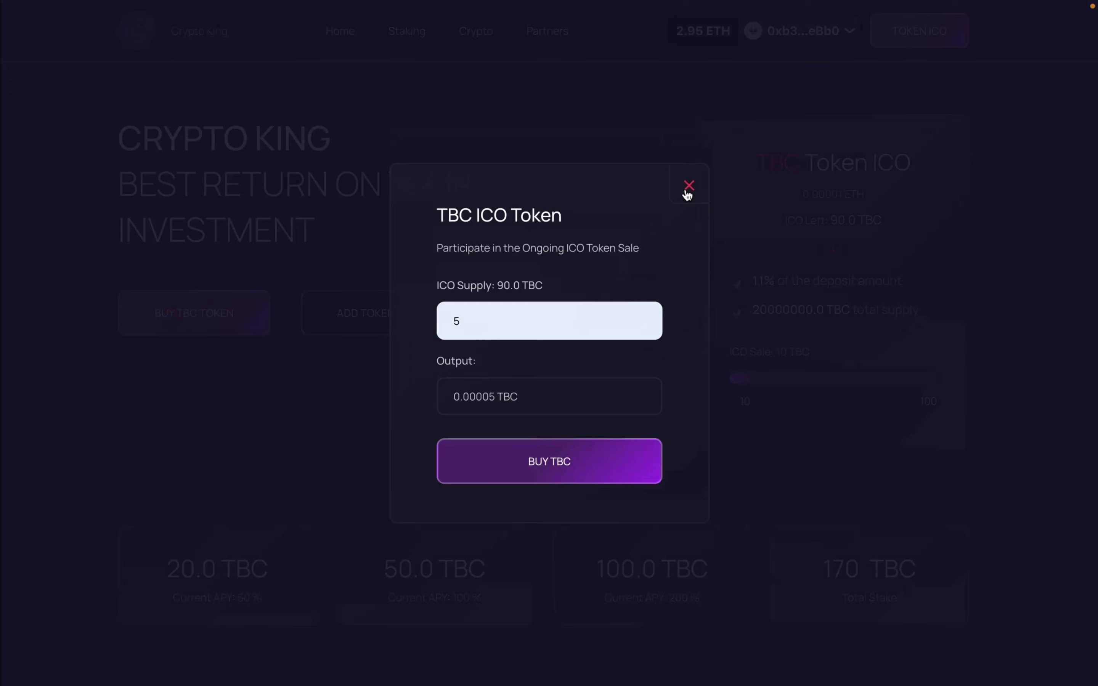
pyautogui.click(687, 186)
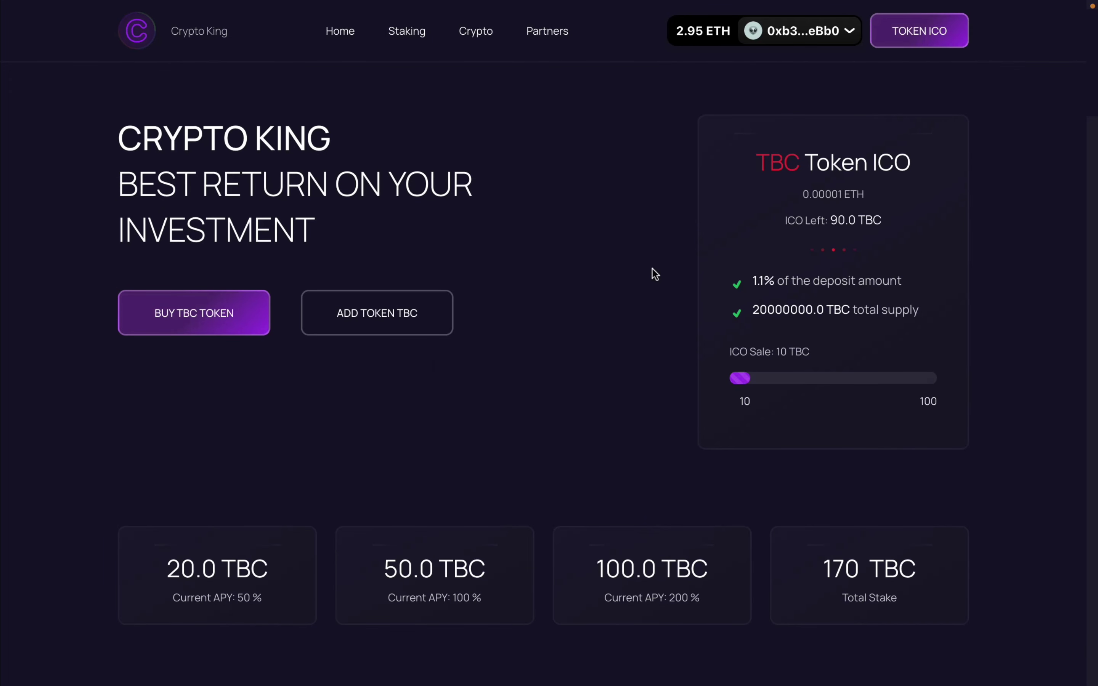
# - Add the TBC token to the MetaMask wallet and approve the suggested token
pyautogui.click(367, 319)
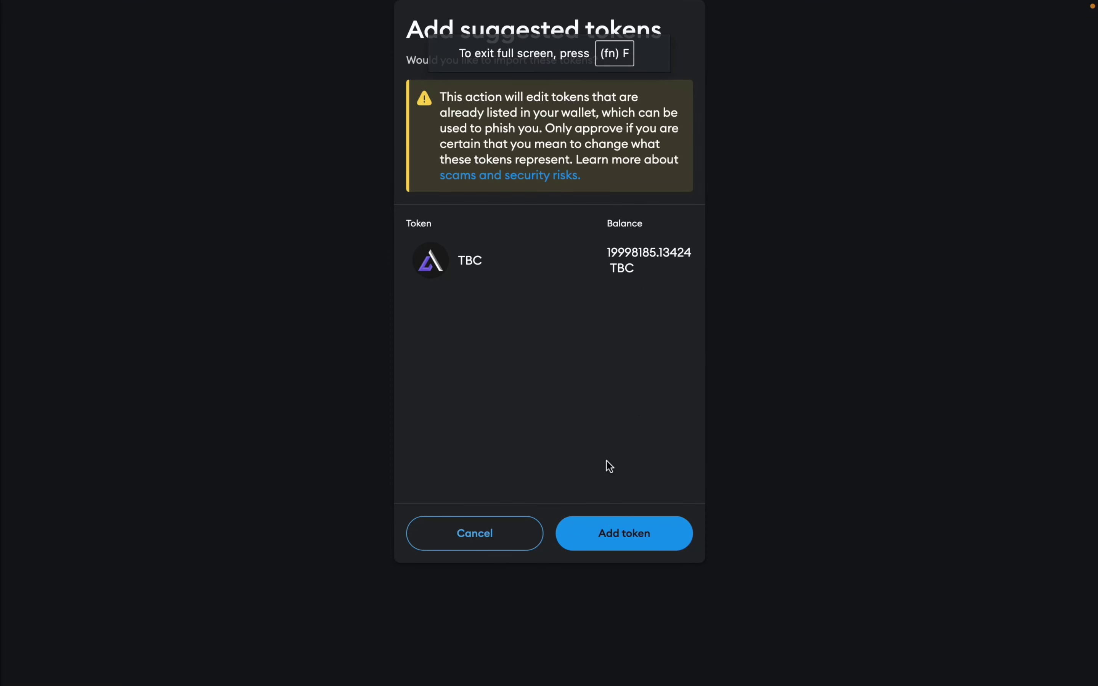
pyautogui.click(602, 531)
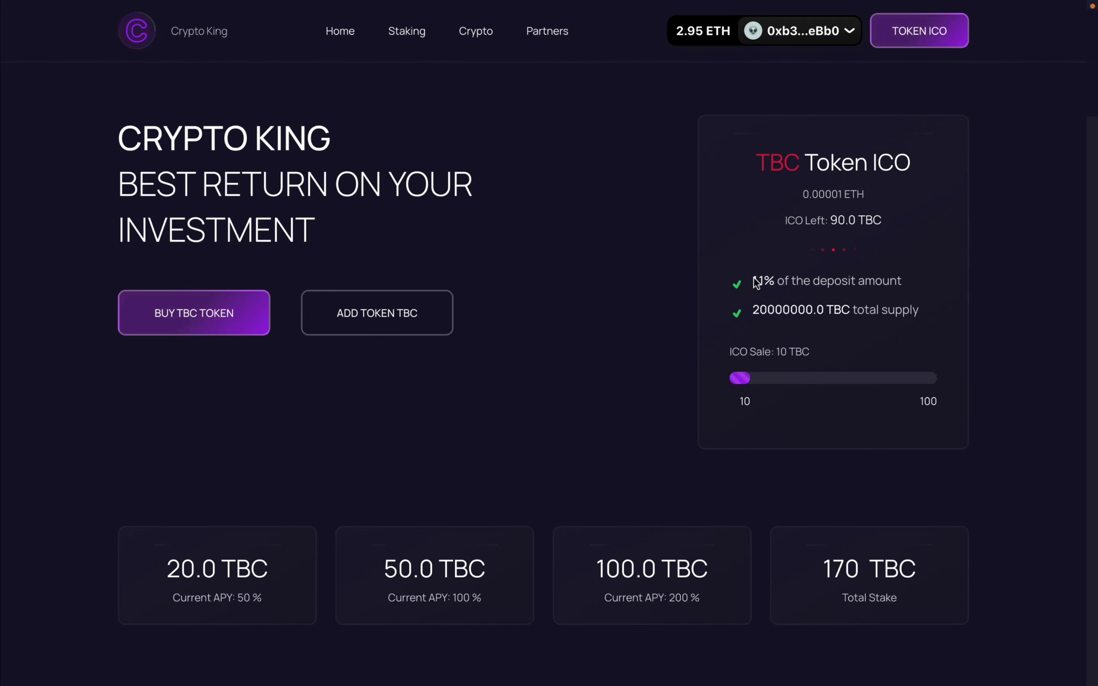
pyautogui.click(751, 161)
pyautogui.moveTo(800, 194); pyautogui.dragTo(878, 200)
pyautogui.moveTo(776, 222); pyautogui.dragTo(898, 224)
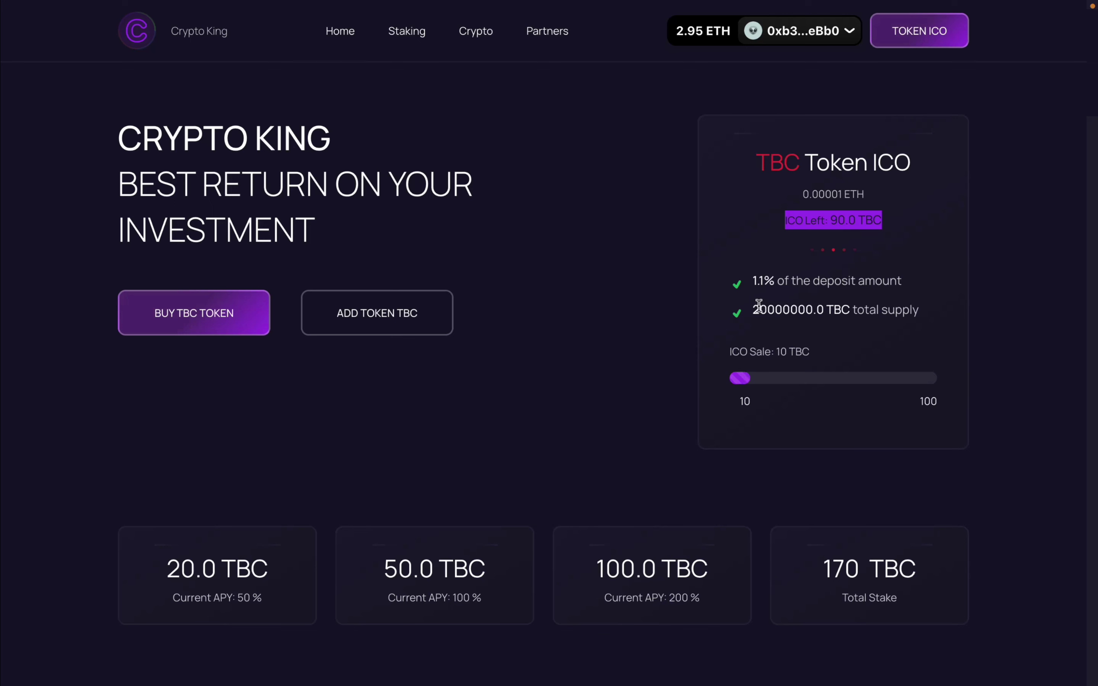
pyautogui.moveTo(757, 310); pyautogui.dragTo(895, 311)
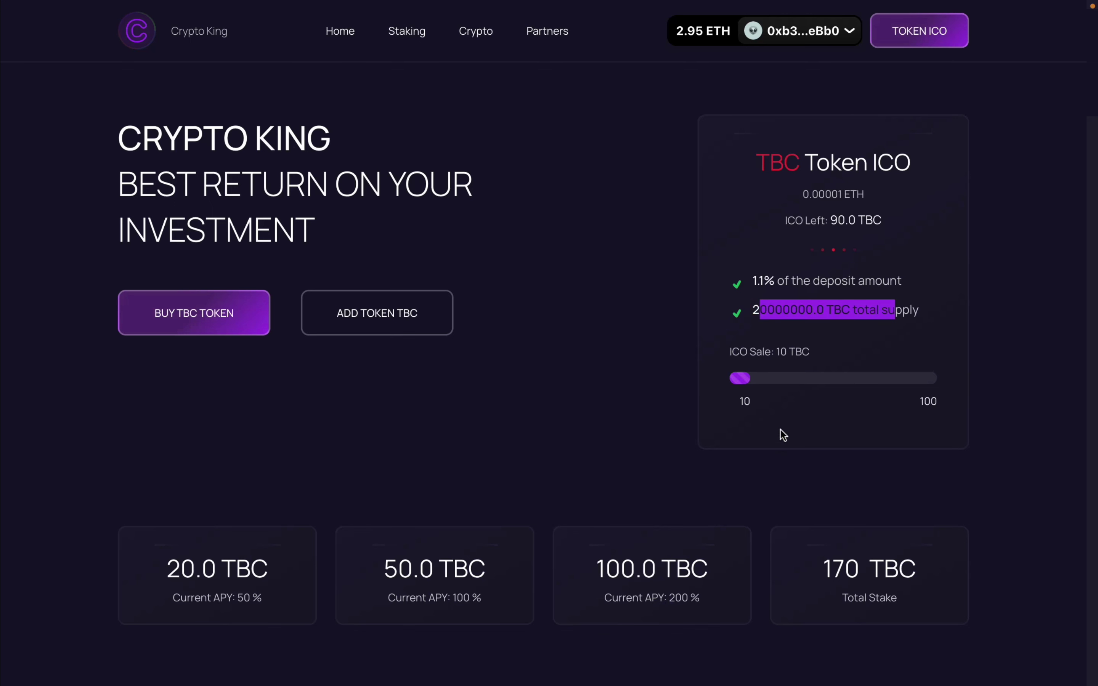
pyautogui.click(762, 404)
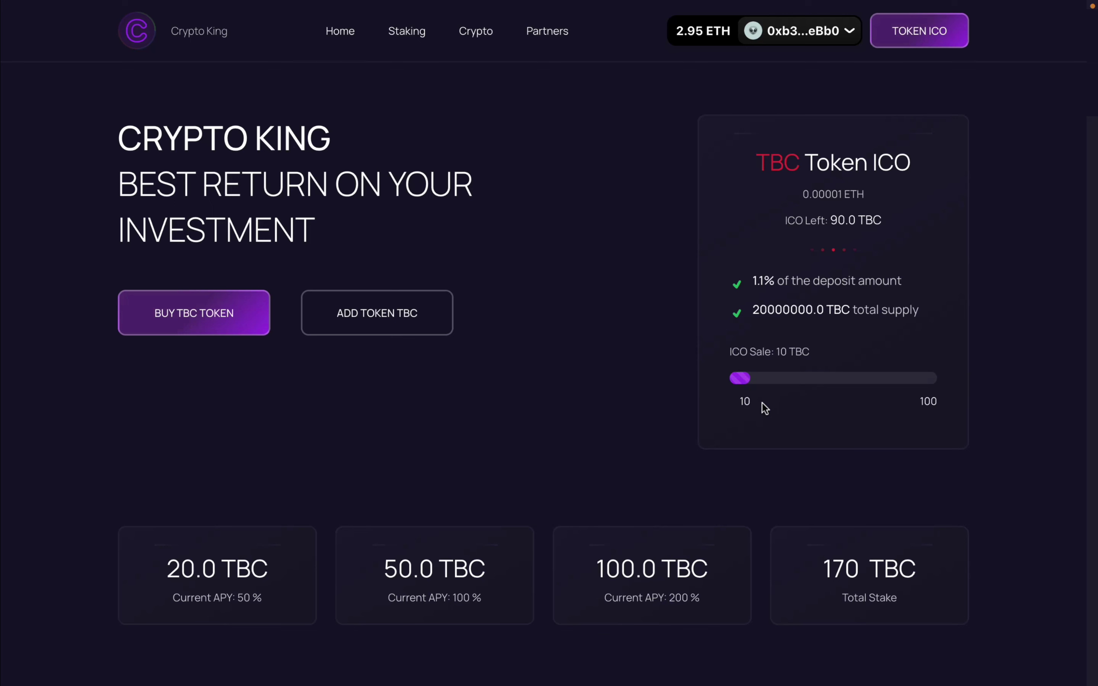
pyautogui.moveTo(915, 401); pyautogui.dragTo(943, 405)
pyautogui.scroll(-5, 608, 233)
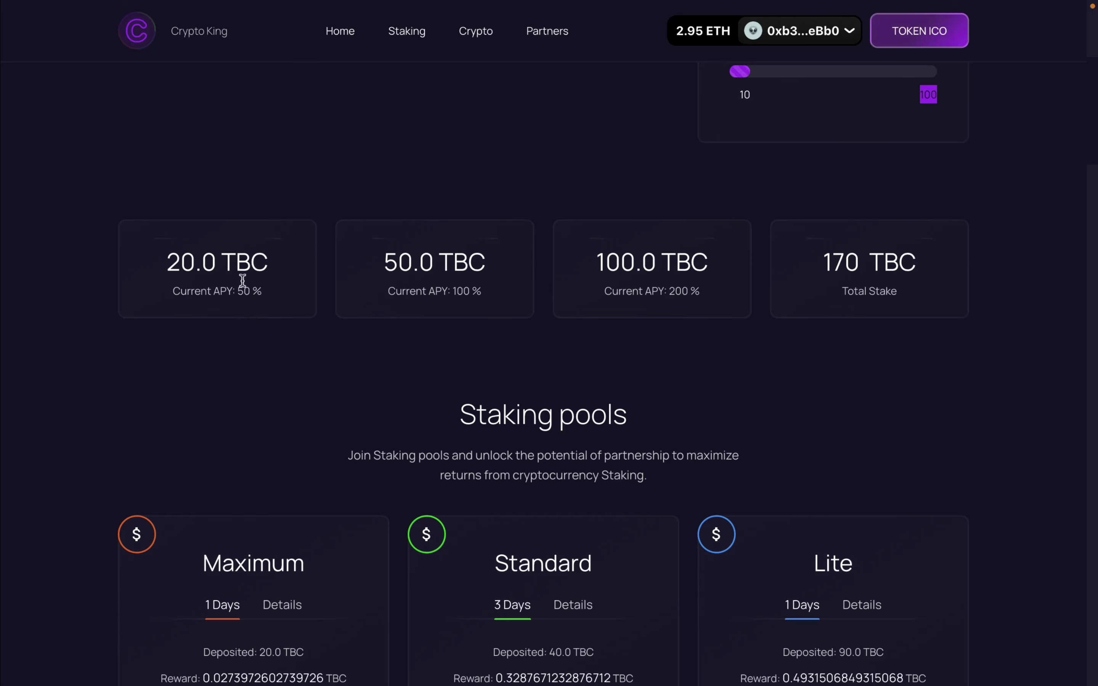
pyautogui.moveTo(168, 257); pyautogui.dragTo(196, 261)
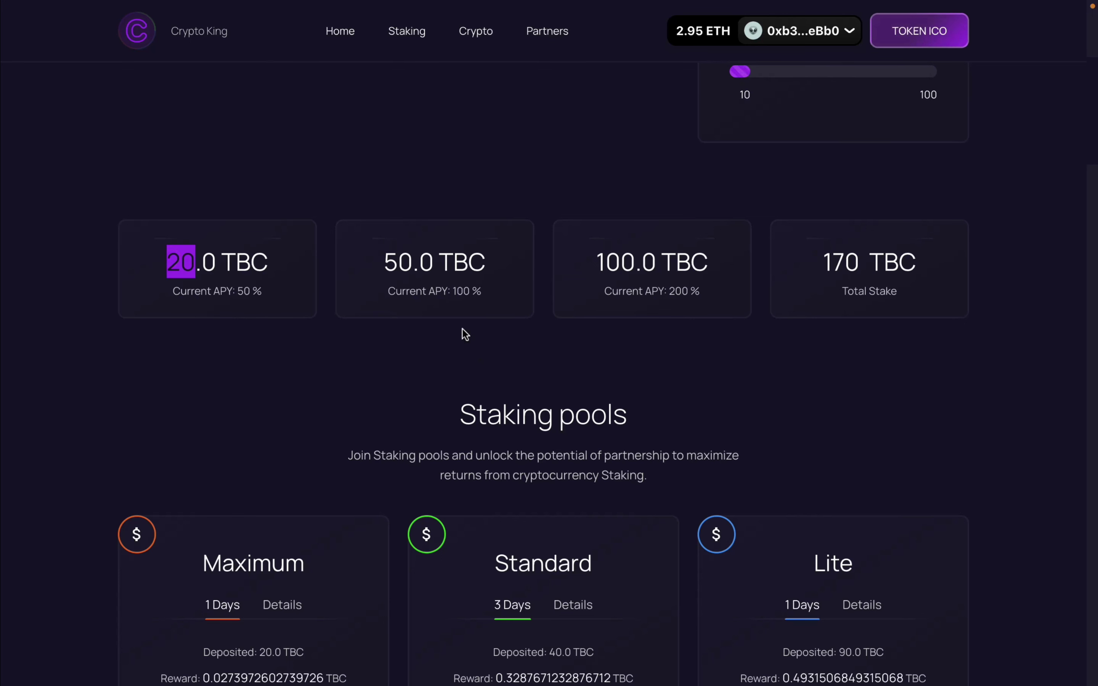
pyautogui.click(483, 294)
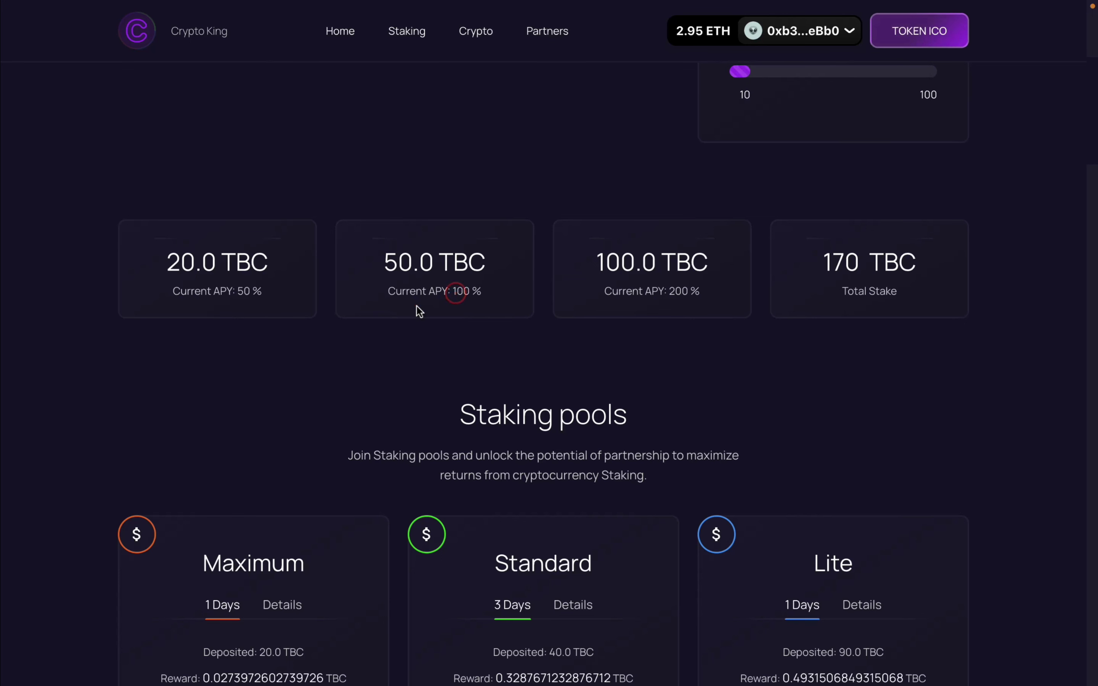
pyautogui.moveTo(420, 261); pyautogui.dragTo(383, 261)
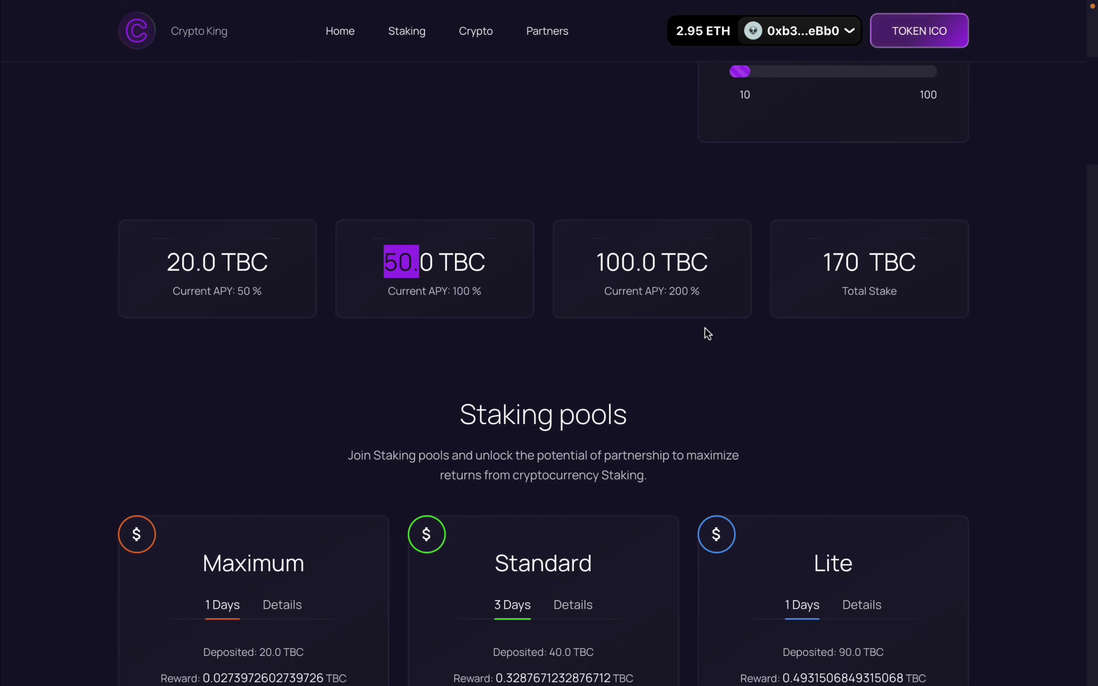
pyautogui.moveTo(667, 291); pyautogui.dragTo(700, 295)
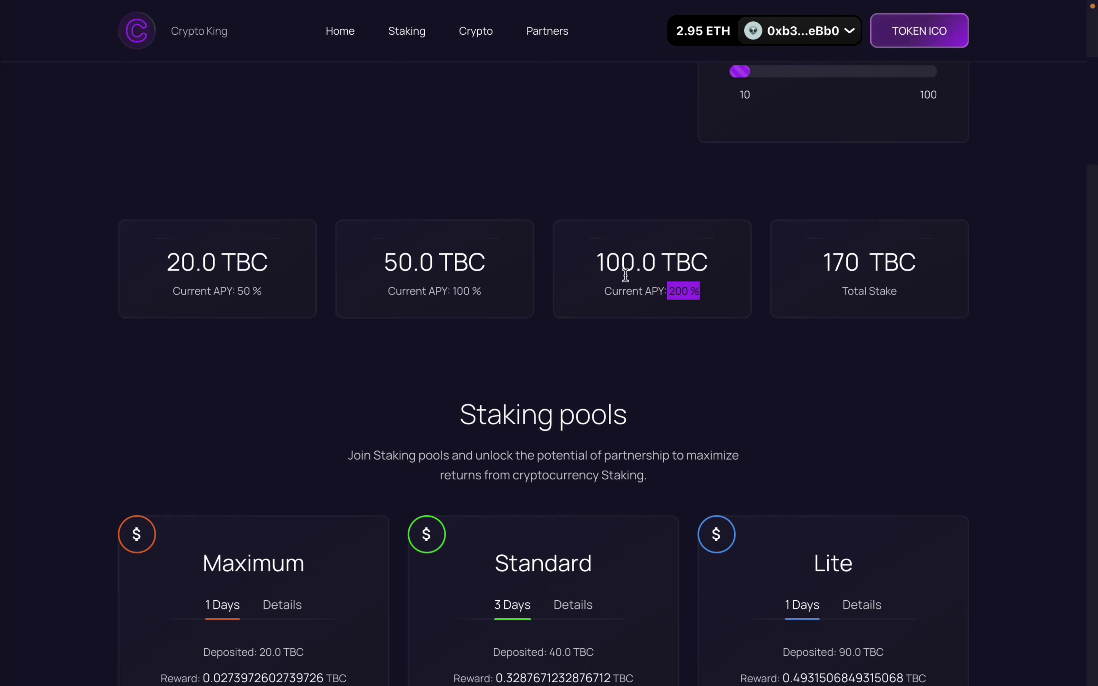
pyautogui.moveTo(597, 261); pyautogui.dragTo(635, 263)
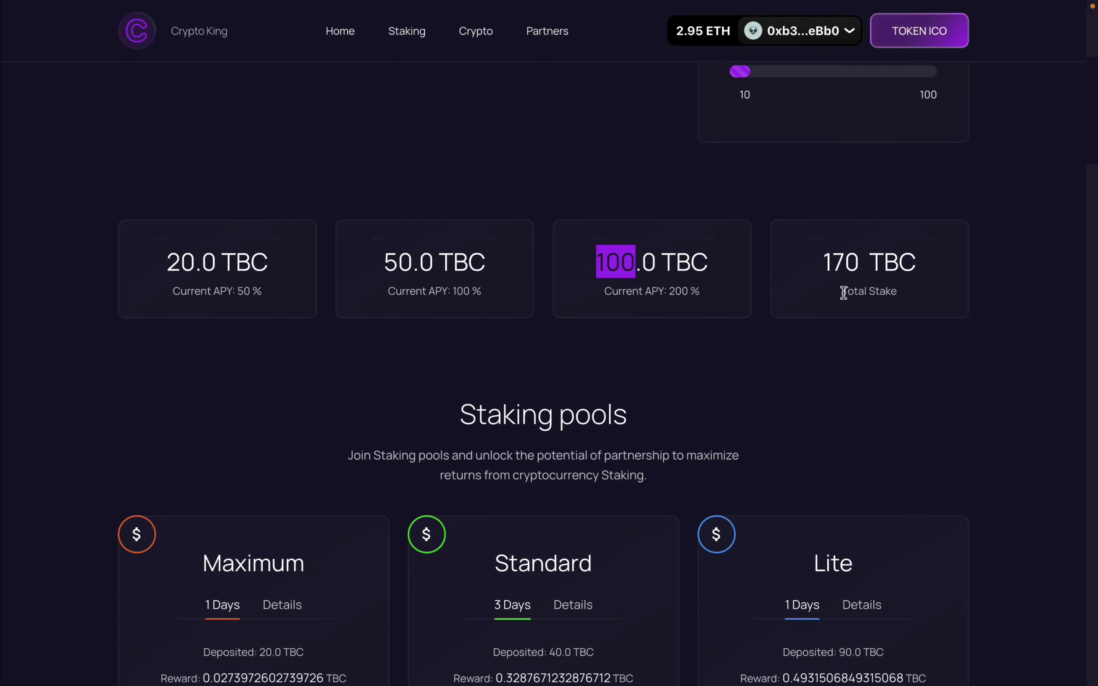
pyautogui.moveTo(843, 292); pyautogui.dragTo(900, 297)
pyautogui.moveTo(824, 258); pyautogui.dragTo(873, 257)
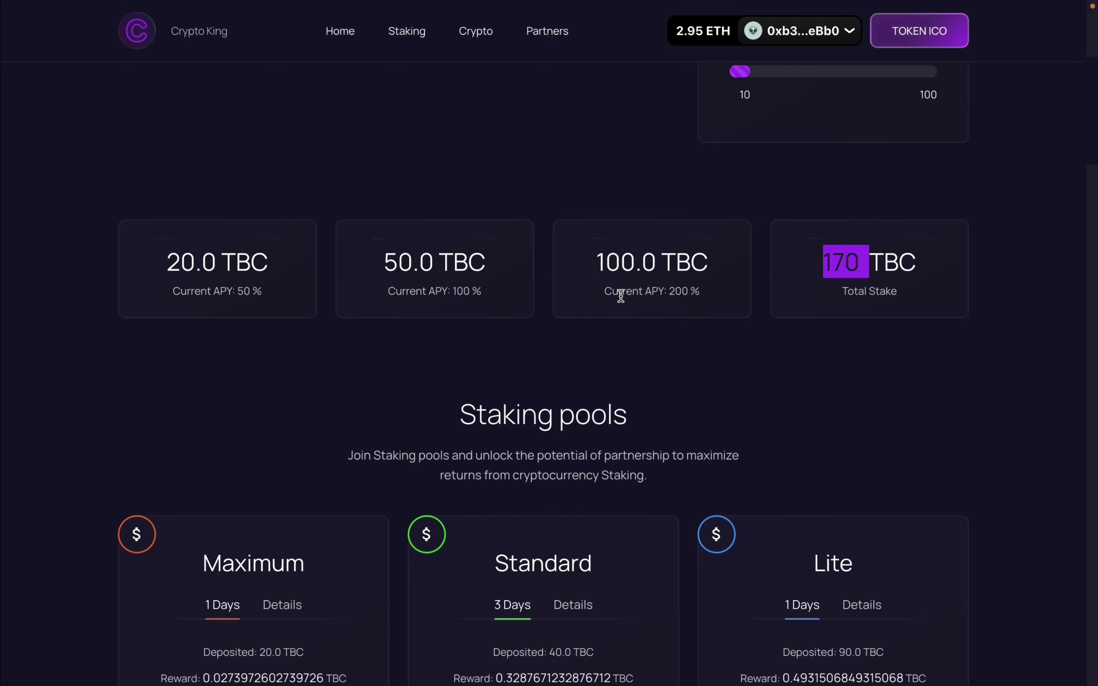
pyautogui.click(888, 365)
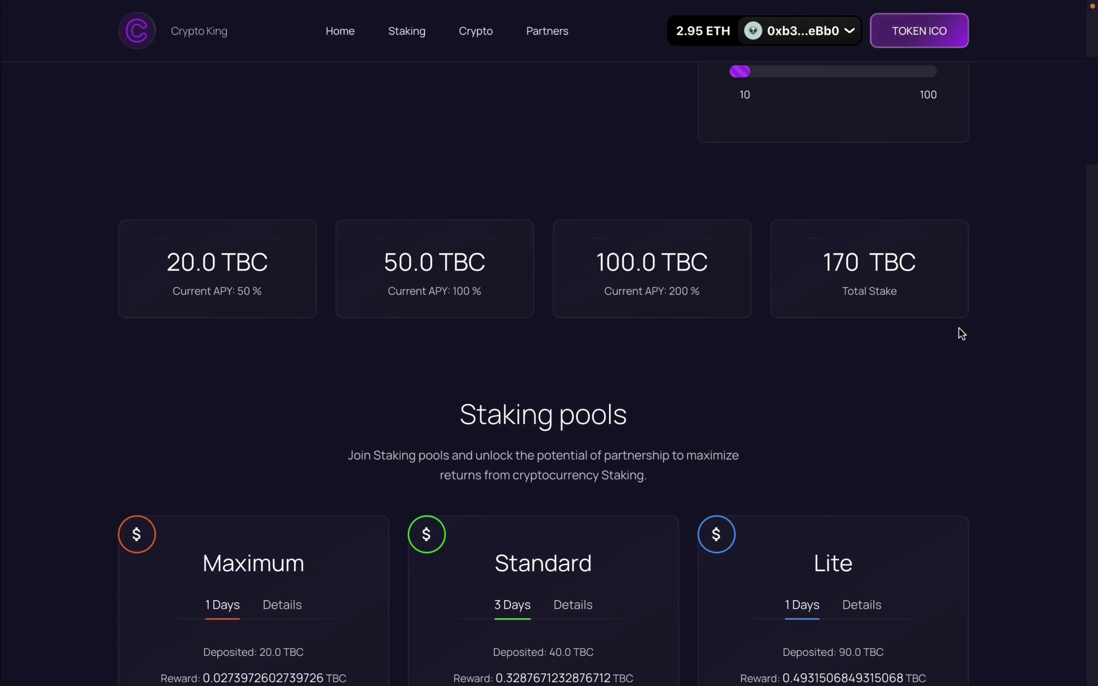
# - Go to the staking pools and highlight each pool's deposit and reward values
pyautogui.click(414, 30)
pyautogui.scroll(-4, 637, 155)
pyautogui.scroll(3, 814, 276)
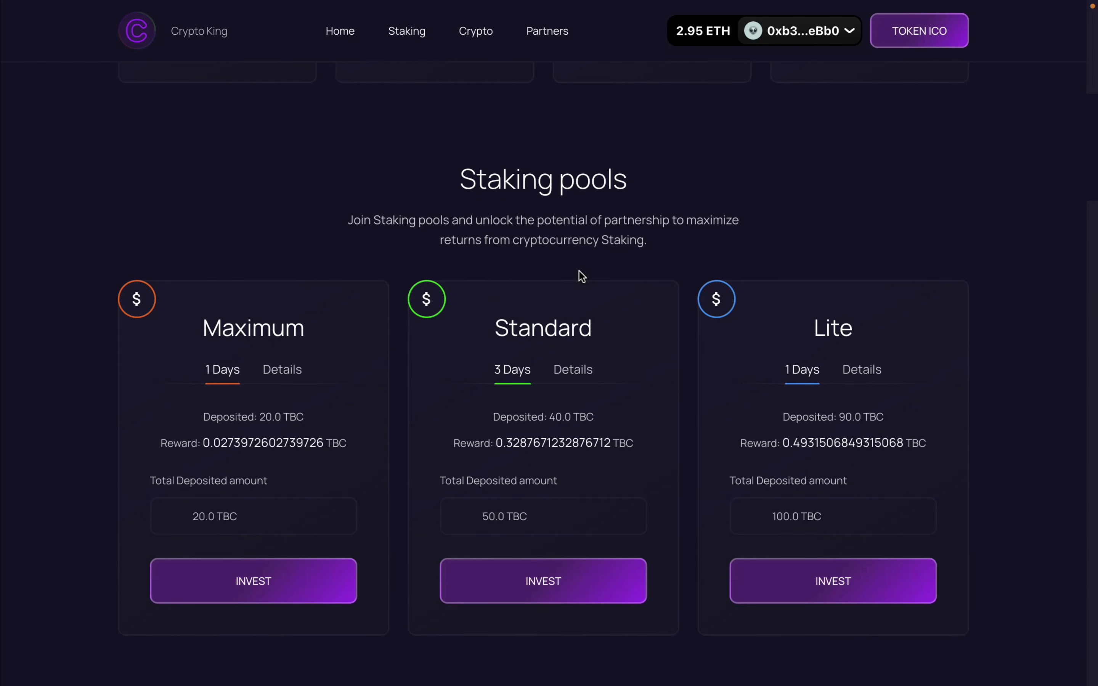
pyautogui.scroll(-2, 643, 281)
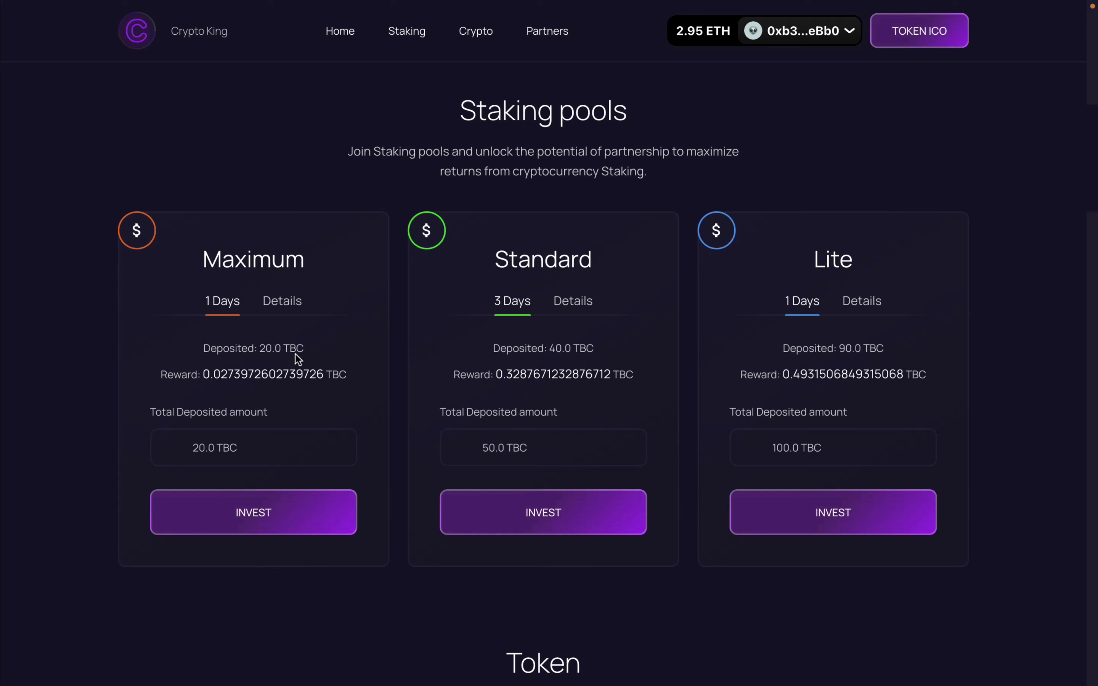
pyautogui.moveTo(257, 348); pyautogui.dragTo(266, 349)
pyautogui.moveTo(210, 375); pyautogui.dragTo(338, 379)
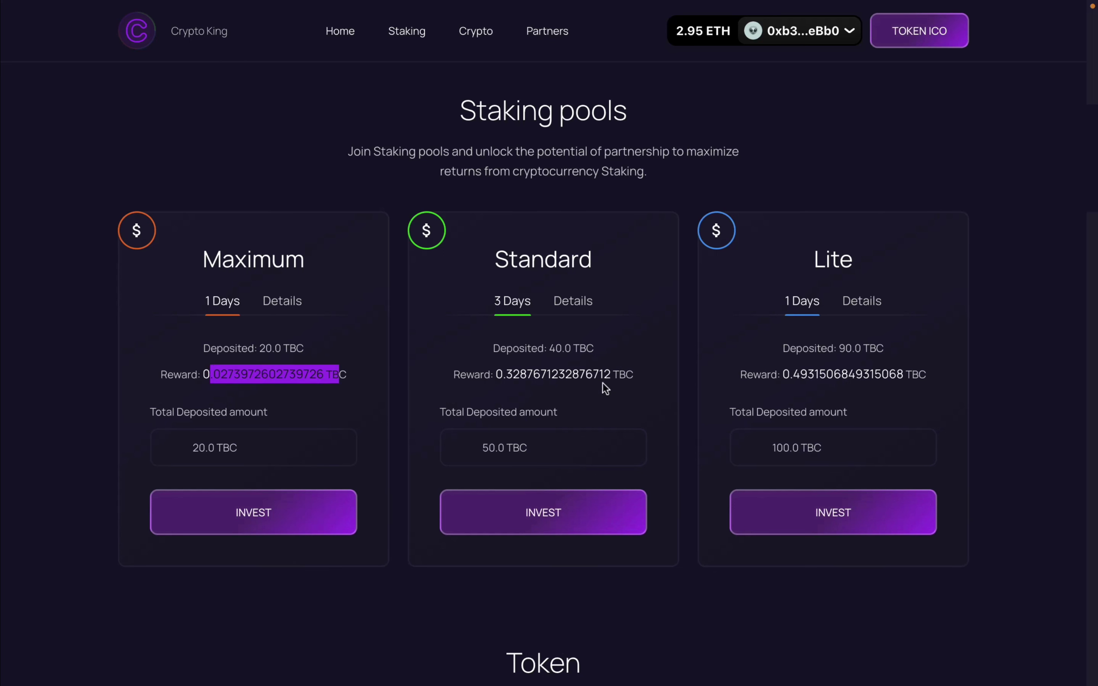
pyautogui.moveTo(549, 348); pyautogui.dragTo(571, 350)
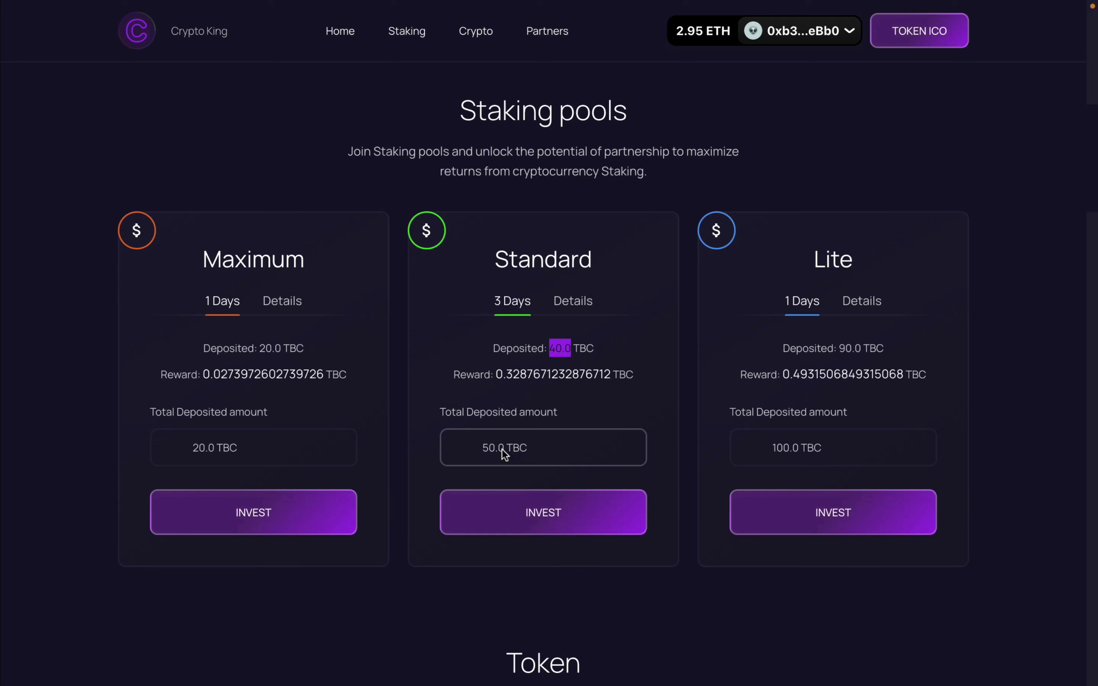
pyautogui.moveTo(514, 375); pyautogui.dragTo(598, 375)
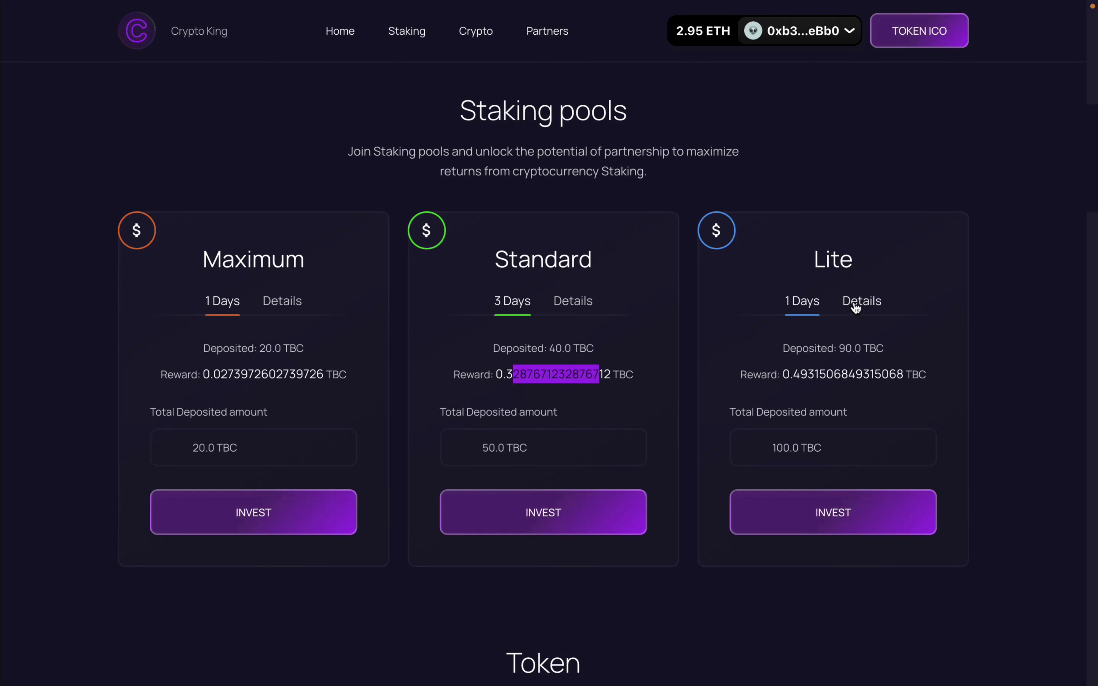
pyautogui.click(837, 348)
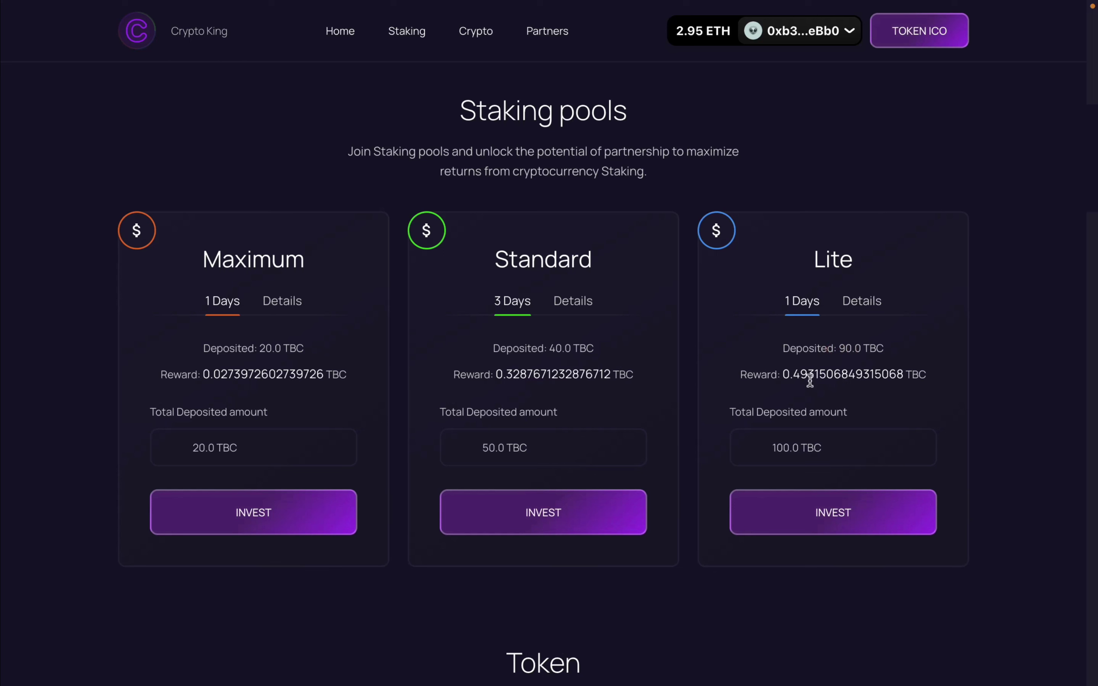
pyautogui.moveTo(799, 377); pyautogui.dragTo(895, 381)
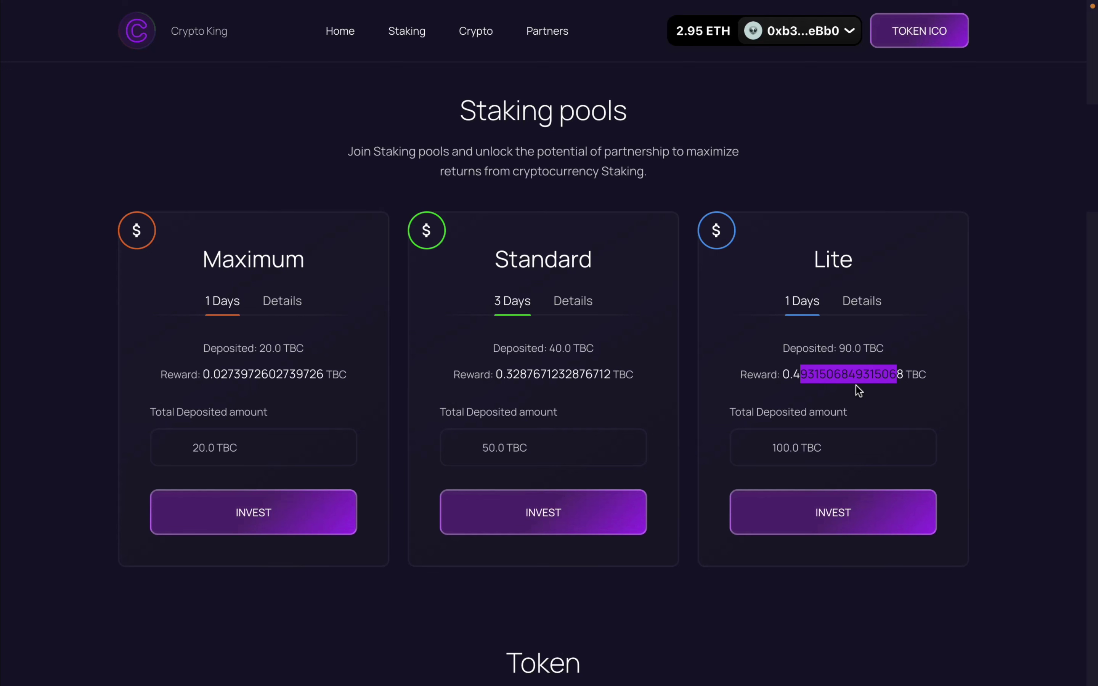
# - Show the details of the Maximum, Standard and Lite pools
pyautogui.click(266, 305)
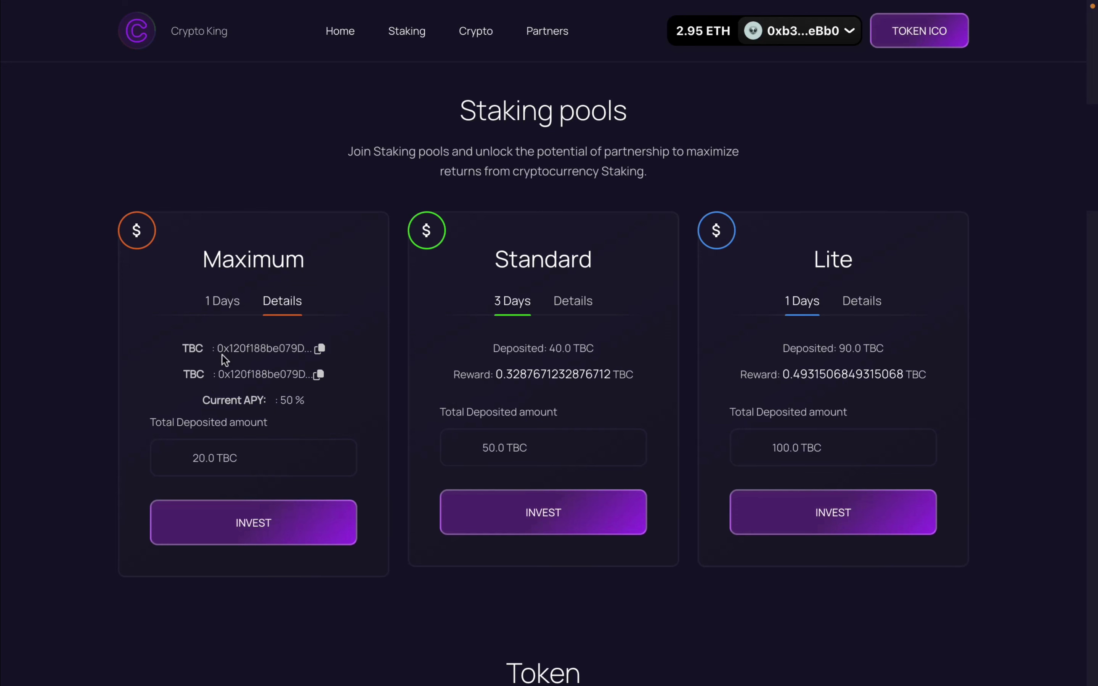
pyautogui.click(572, 301)
pyautogui.click(868, 303)
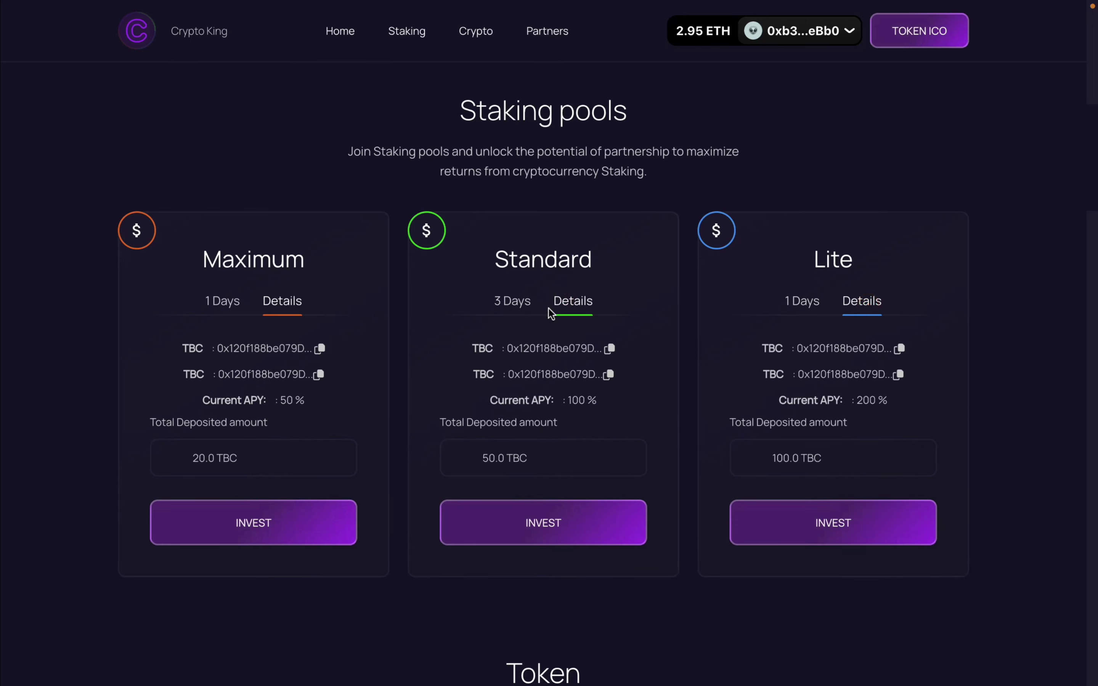